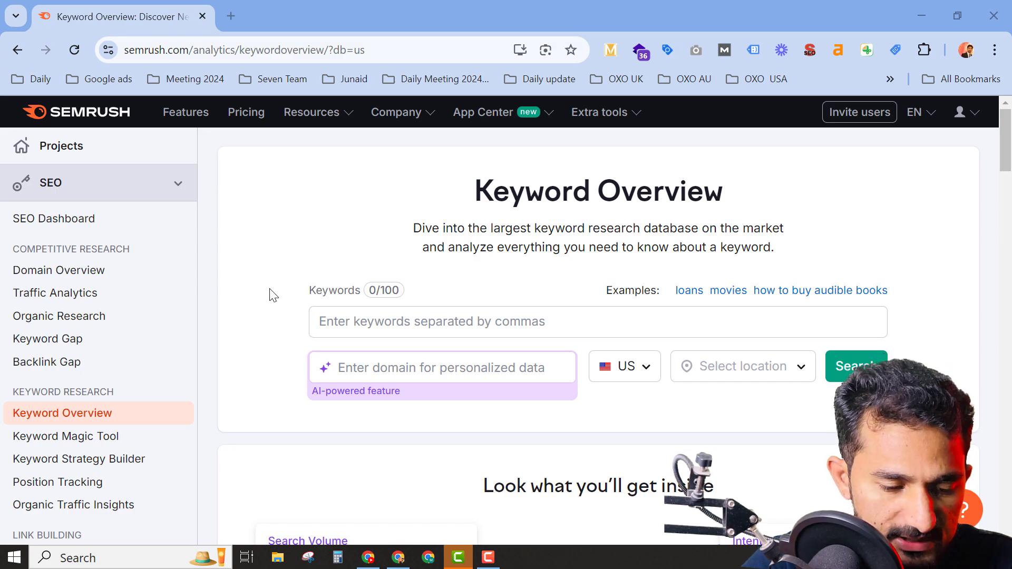
# - Run a Keyword Overview analysis for the keyword "seo" in the US database
pyautogui.scroll(-1, 272, 300)
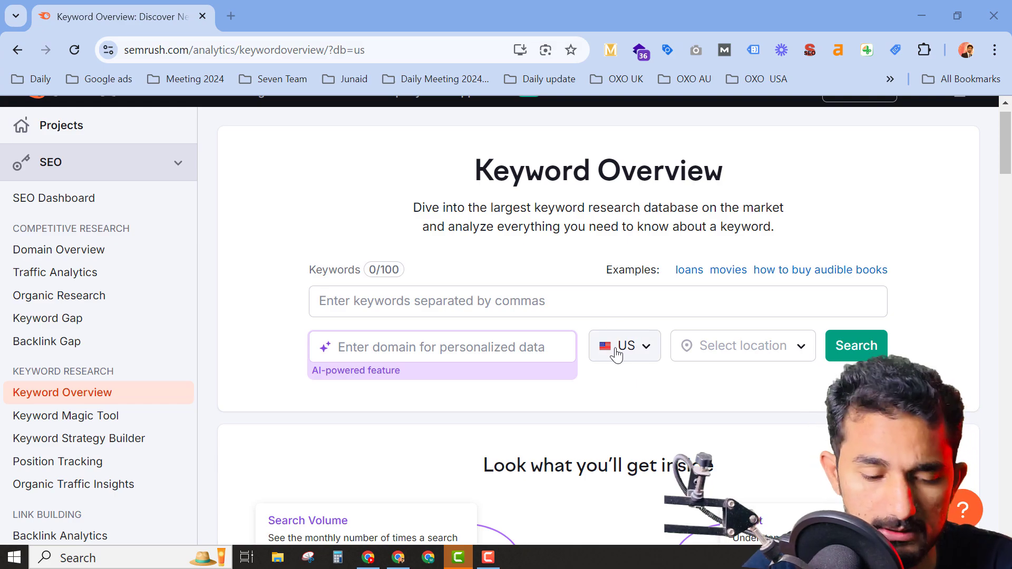
pyautogui.click(545, 304)
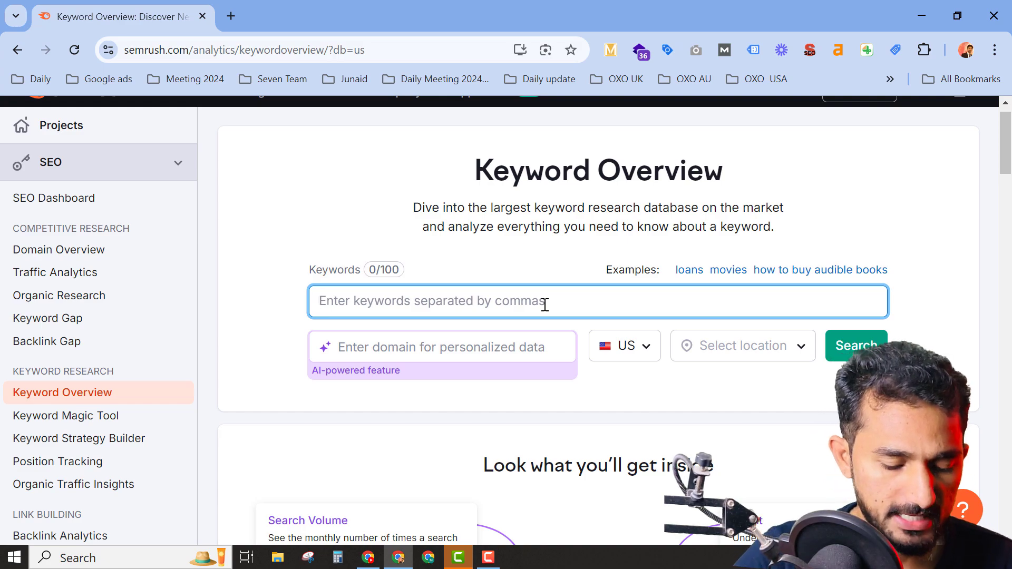
pyautogui.write('seo')
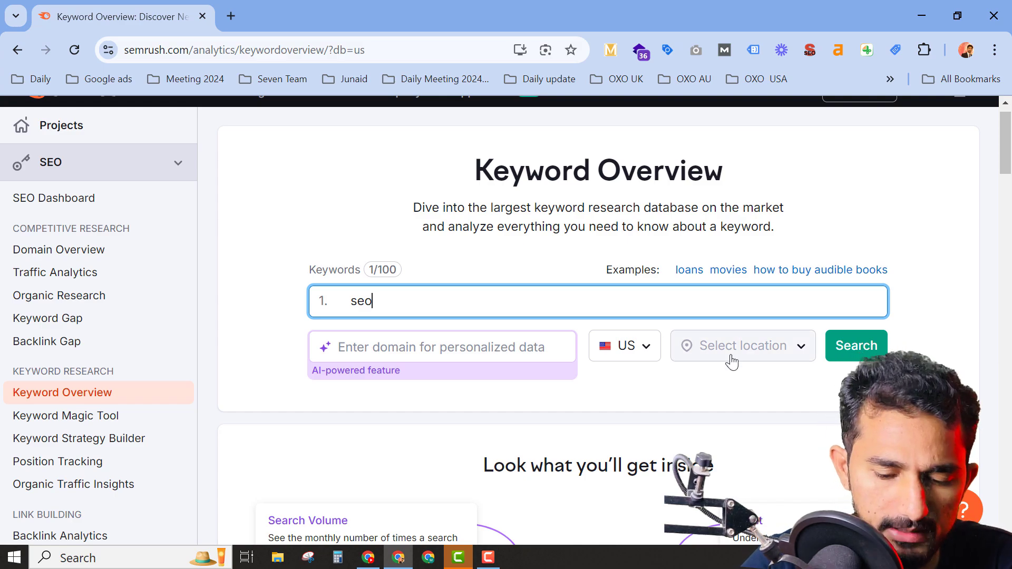
pyautogui.click(850, 357)
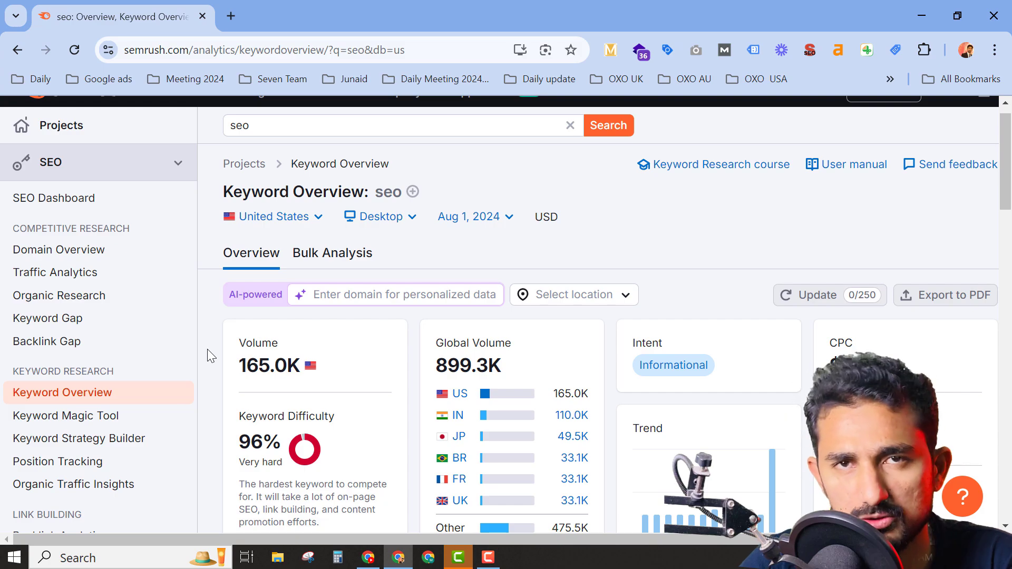
# - Open the complete list of keyword variations for "seo" from the keyword ideas
pyautogui.scroll(-1, 207, 349)
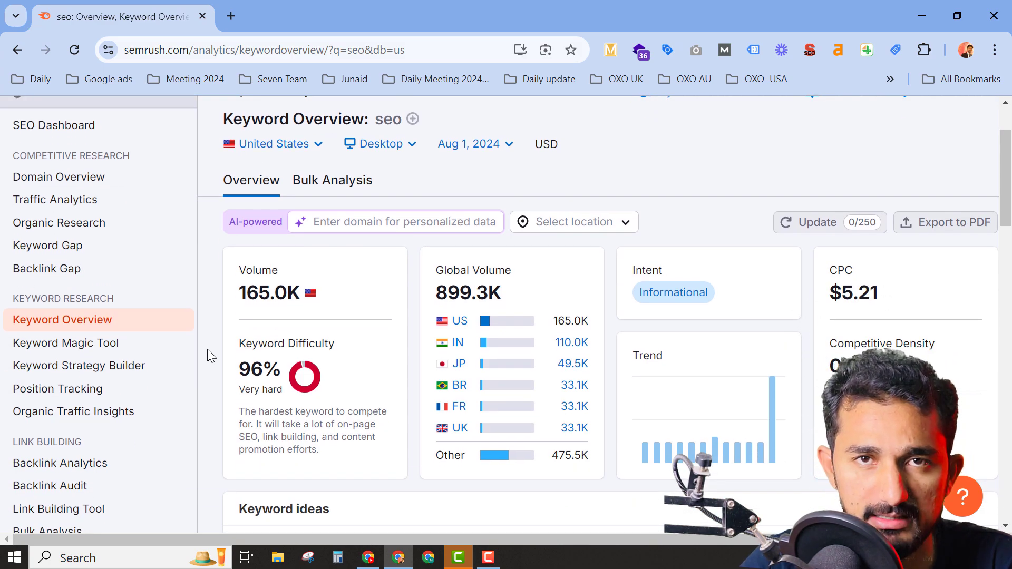
pyautogui.scroll(-1, 208, 350)
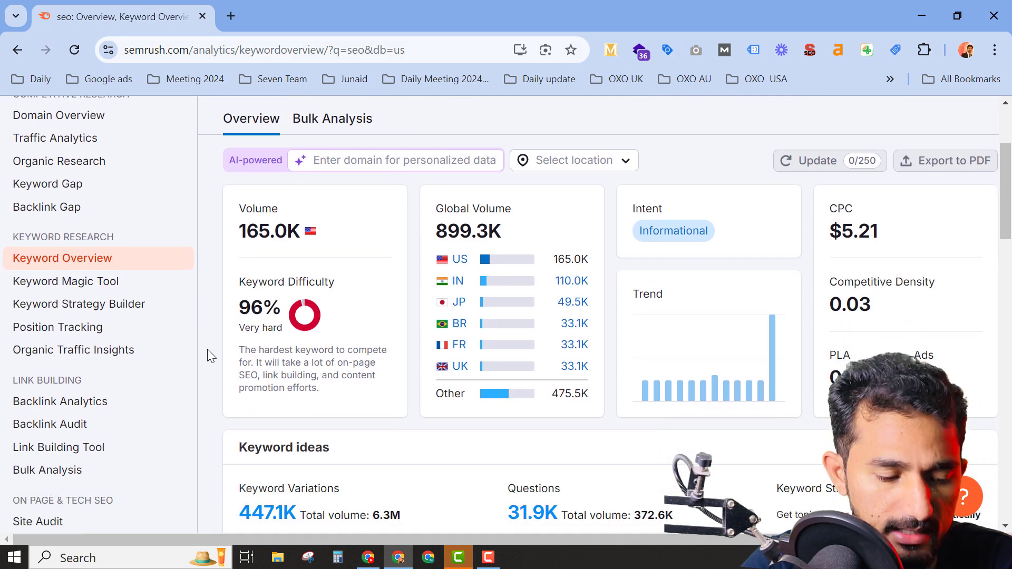
pyautogui.scroll(-5, 207, 349)
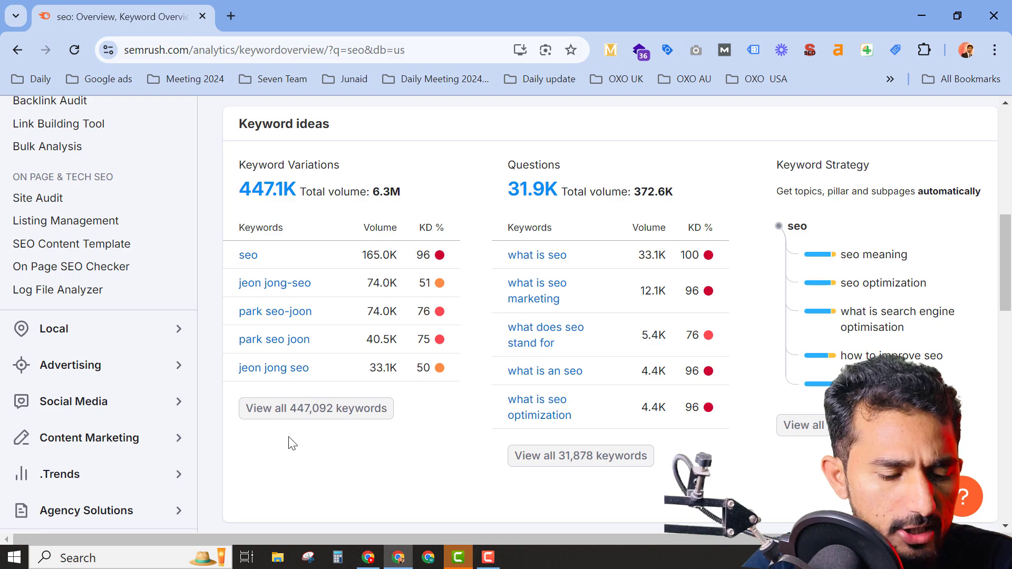
pyautogui.click(313, 415)
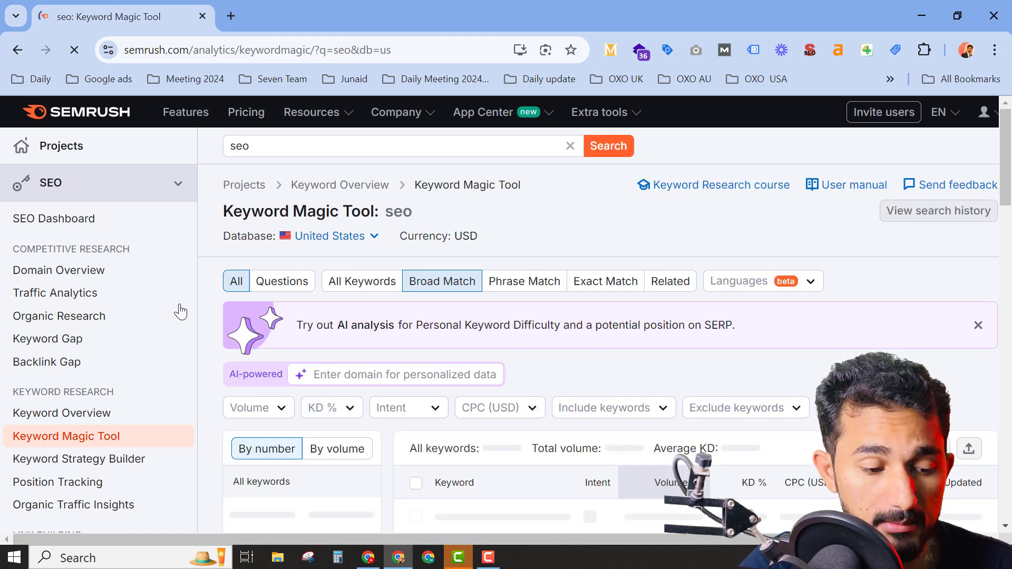
# - Filter the "seo" keyword list to the Very easy keyword difficulty range (0–14%)
pyautogui.scroll(-3, 208, 317)
pyautogui.scroll(-1, 205, 312)
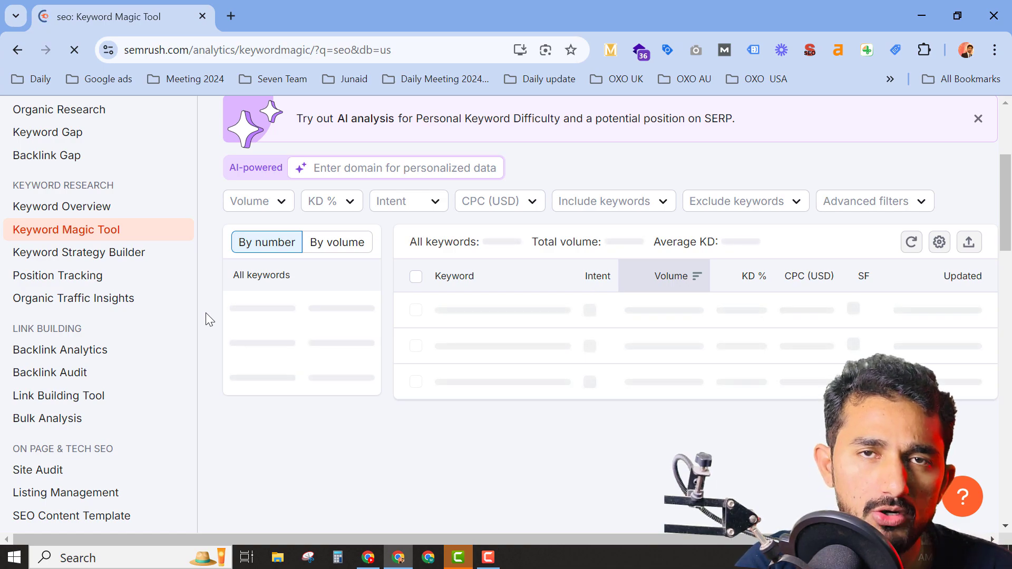
pyautogui.scroll(4, 206, 312)
pyautogui.scroll(-3, 207, 311)
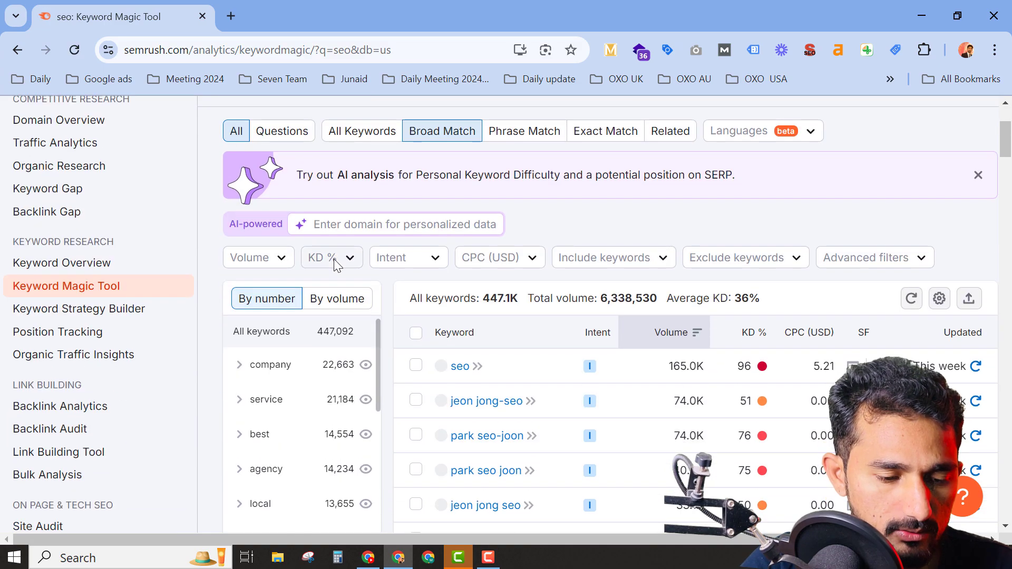
pyautogui.click(344, 258)
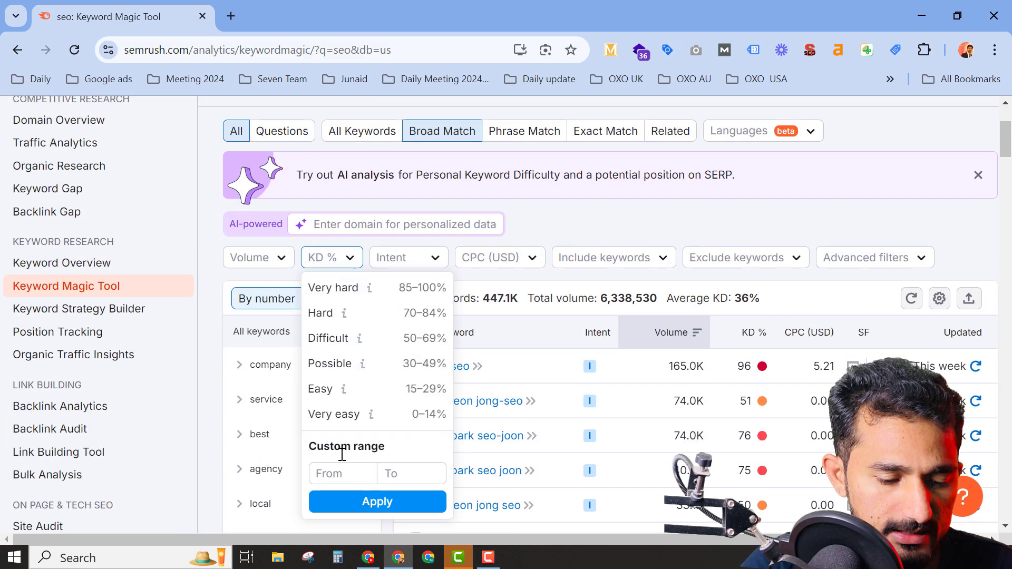
pyautogui.click(357, 416)
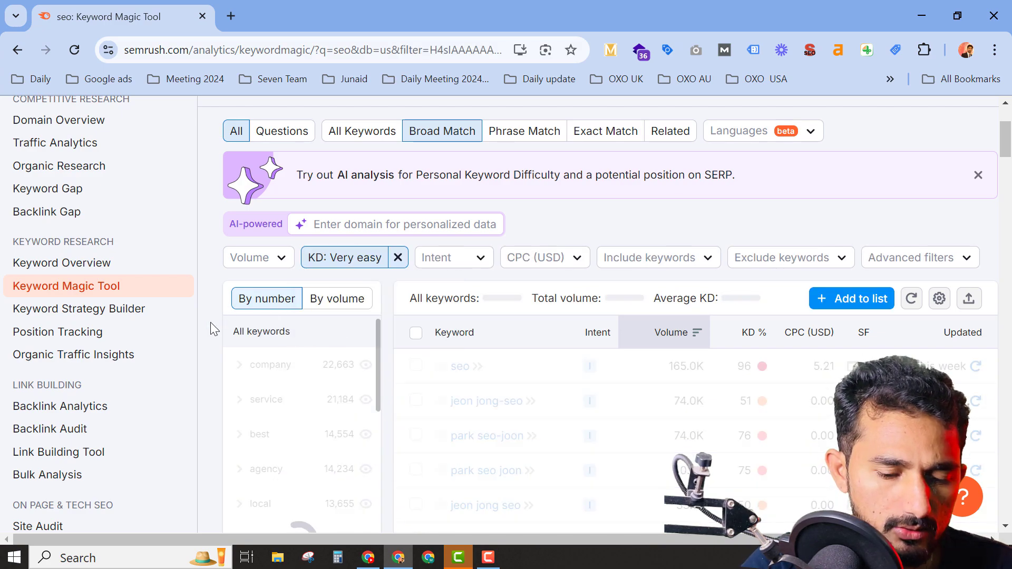
# - Review the very easy "seo" keywords, comparing their search volume and difficulty
pyautogui.scroll(-1, 212, 324)
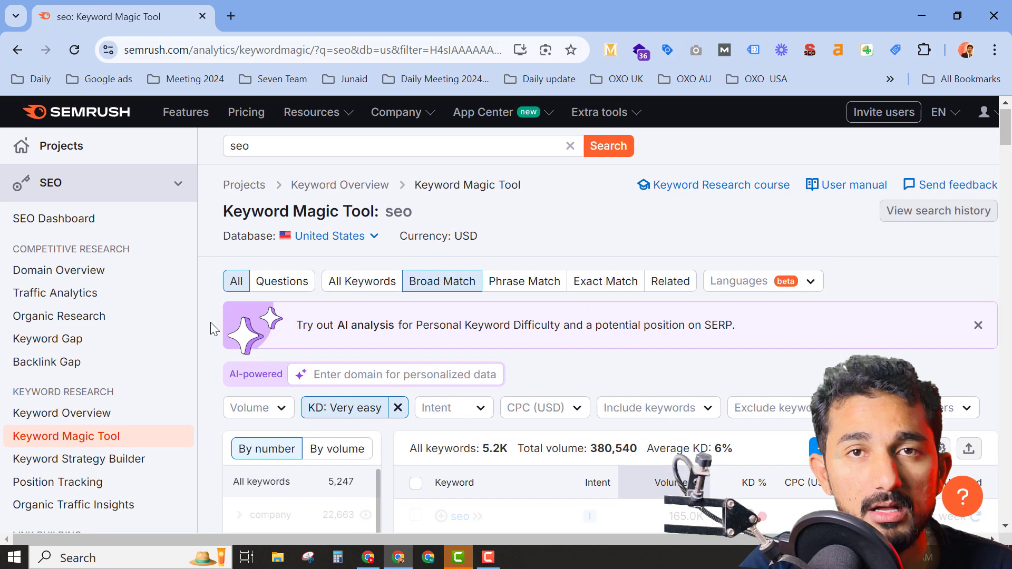
pyautogui.scroll(-5, 210, 322)
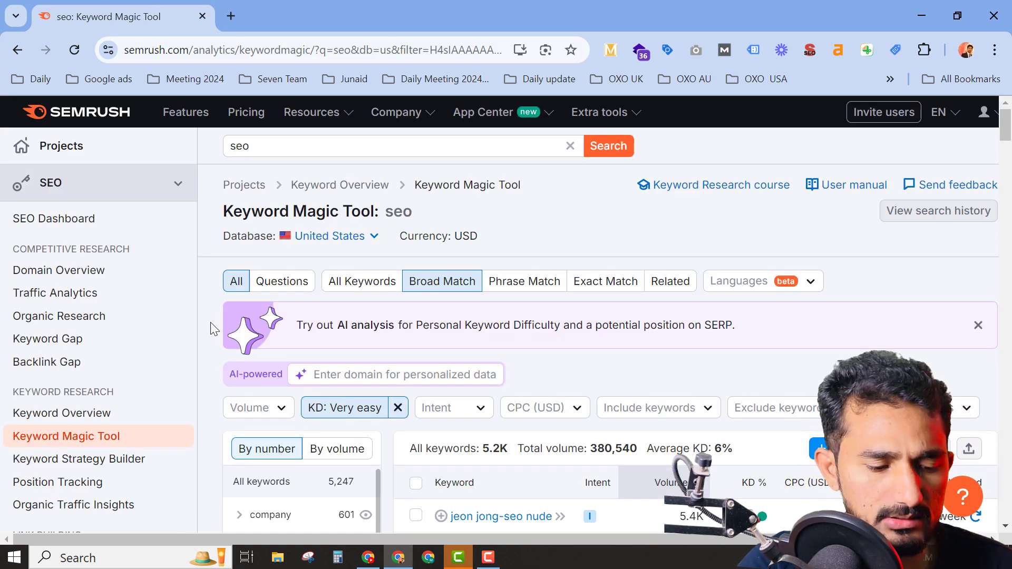
pyautogui.scroll(-2, 210, 322)
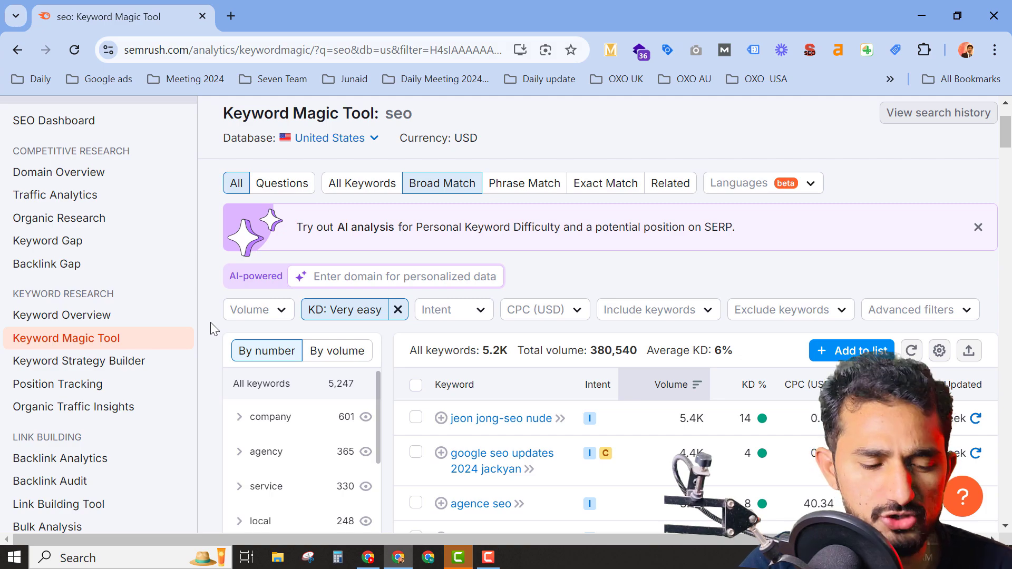
pyautogui.scroll(-1, 211, 323)
pyautogui.scroll(-1, 210, 322)
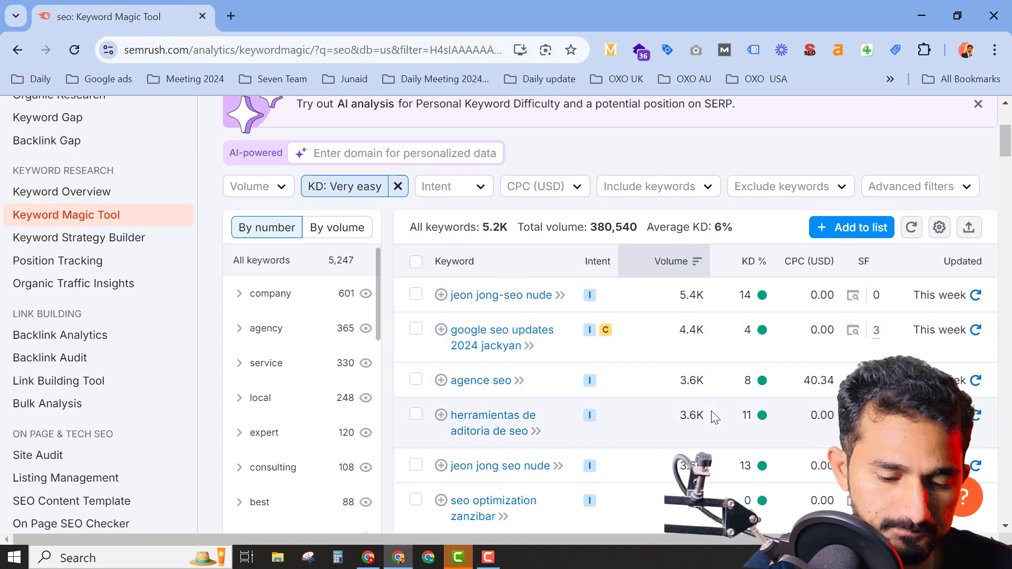
pyautogui.scroll(-2, 712, 413)
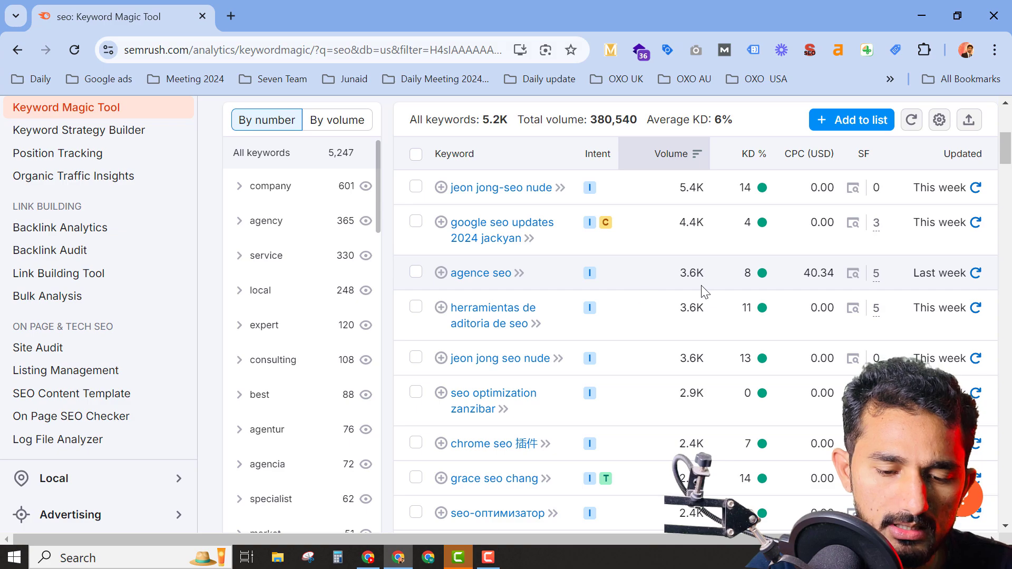
pyautogui.scroll(-2, 687, 279)
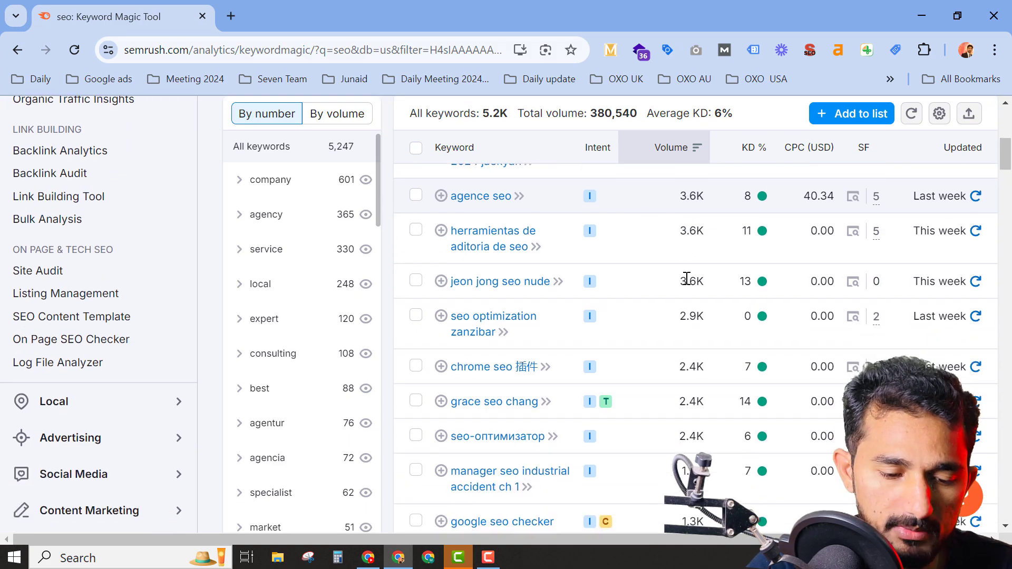
pyautogui.scroll(-2, 687, 278)
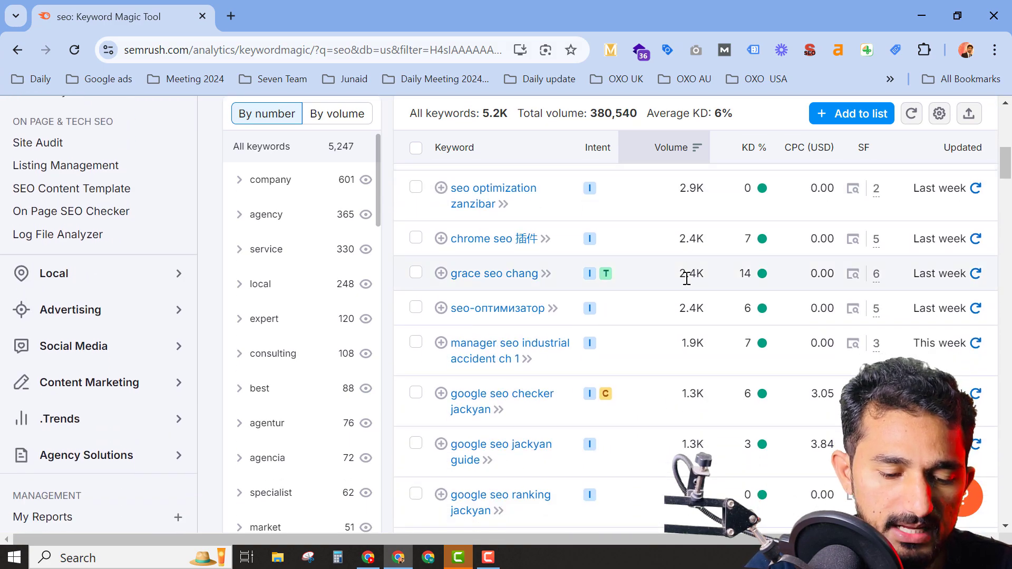
pyautogui.scroll(-2, 687, 278)
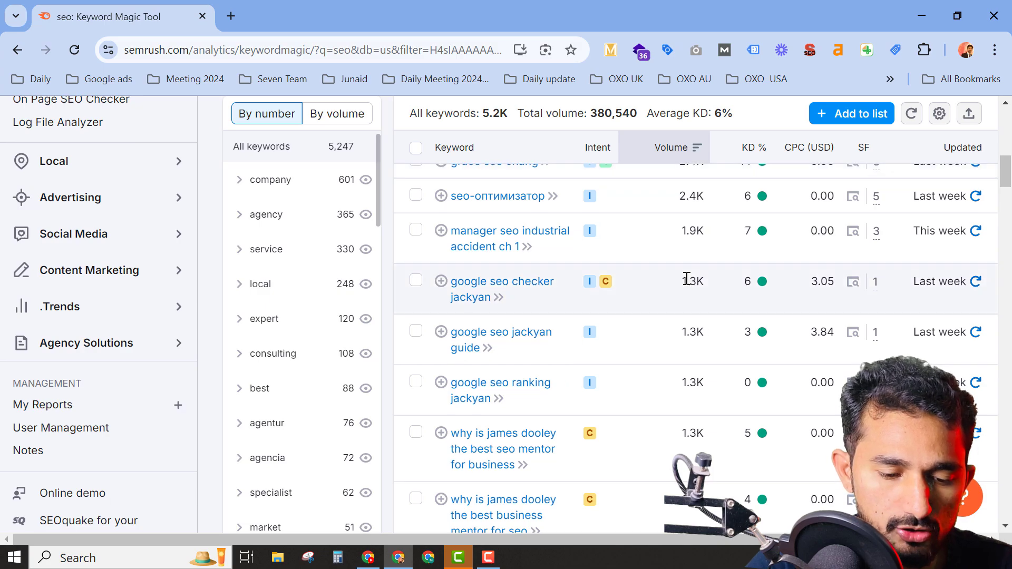
pyautogui.scroll(-5, 687, 279)
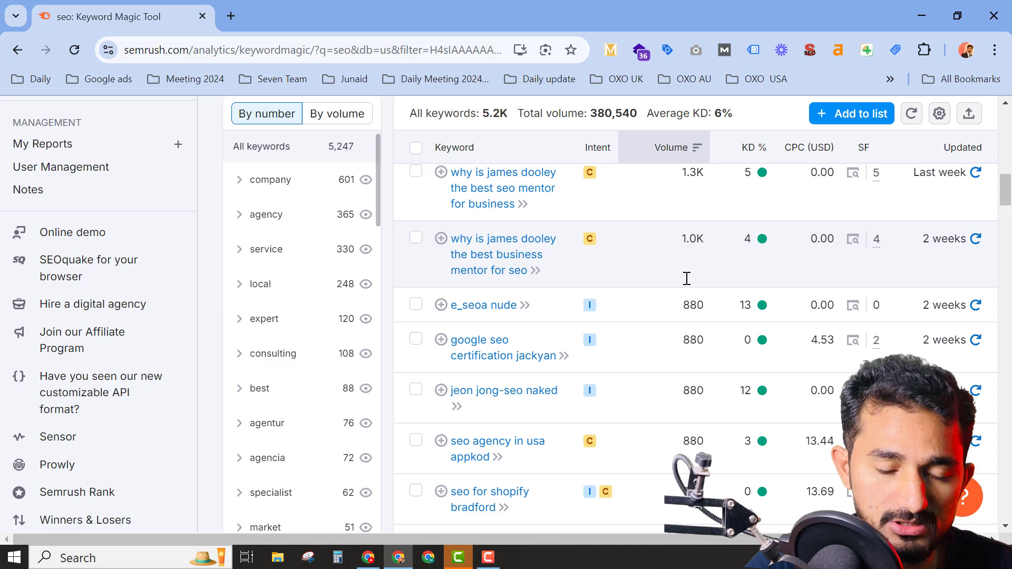
pyautogui.scroll(7, 687, 278)
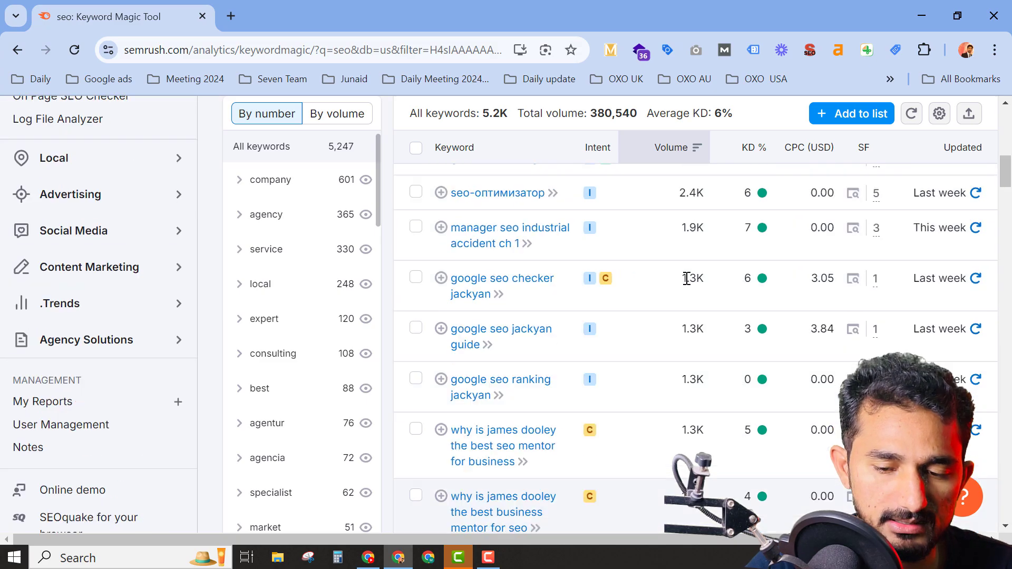
pyautogui.scroll(-1, 292, 384)
pyautogui.scroll(-2, 292, 384)
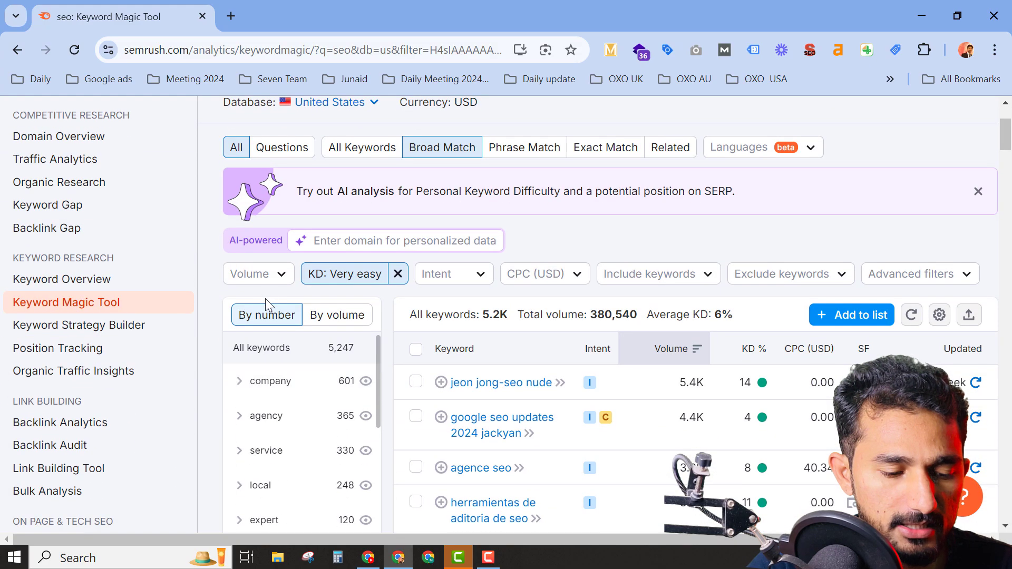
# - Limit the very easy keywords to a search volume of 11–100
pyautogui.click(280, 274)
pyautogui.click(279, 275)
pyautogui.click(280, 274)
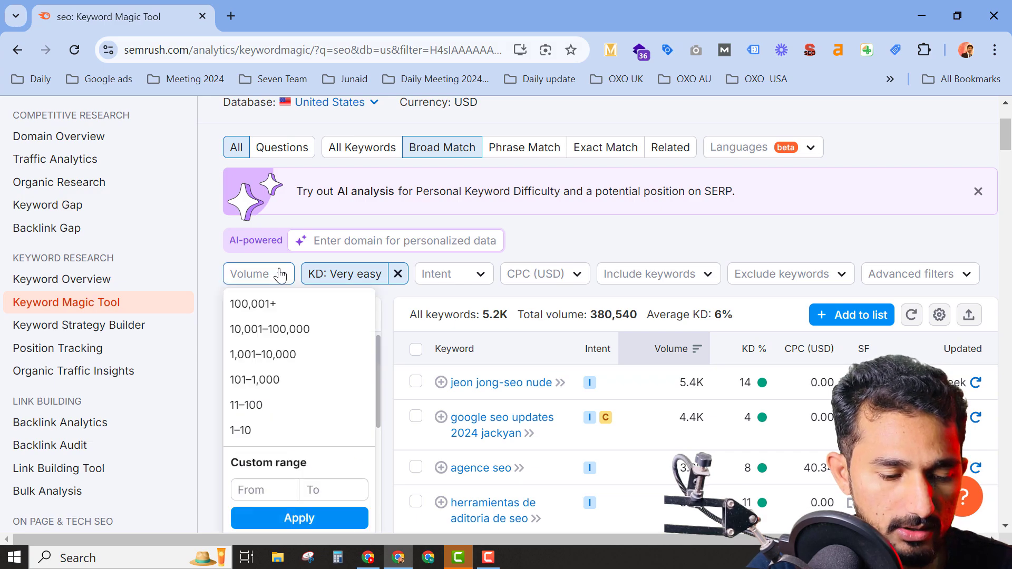
pyautogui.click(244, 407)
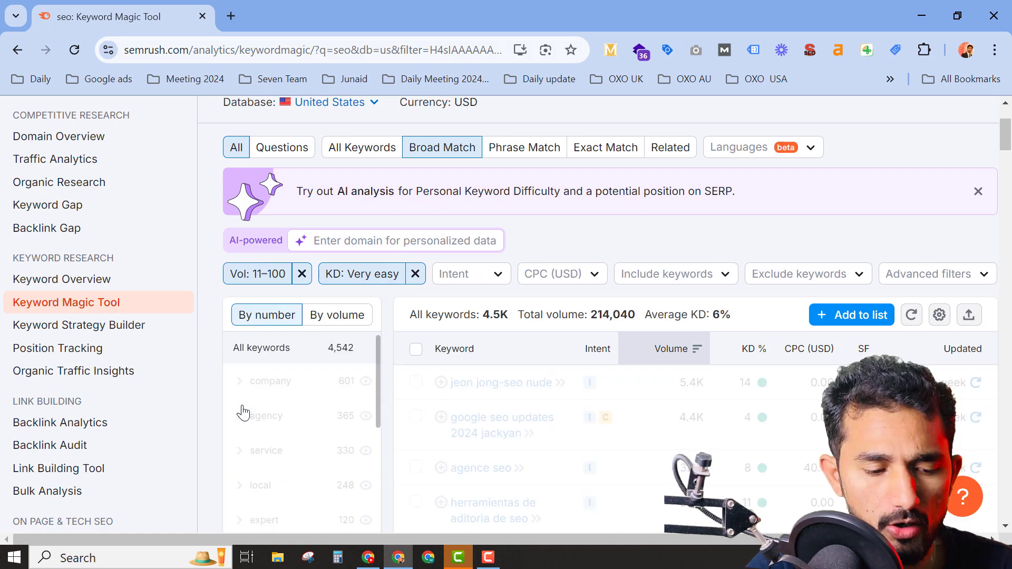
# - Look through the low-volume, very easy keywords for usable topics, checking their intent, volume and difficulty
pyautogui.scroll(3, 238, 407)
pyautogui.scroll(-4, 211, 353)
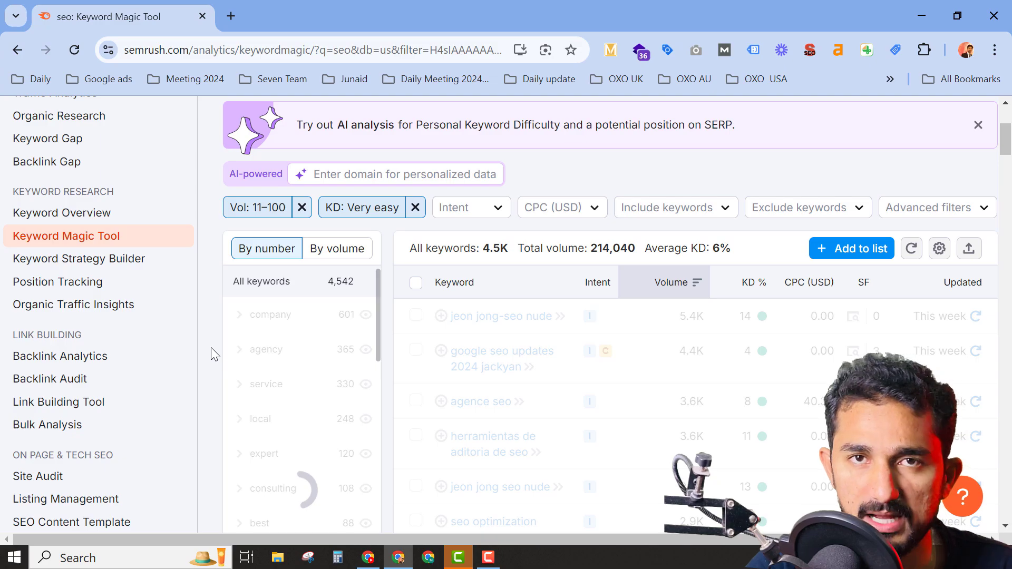
pyautogui.scroll(-2, 211, 347)
pyautogui.scroll(-3, 210, 346)
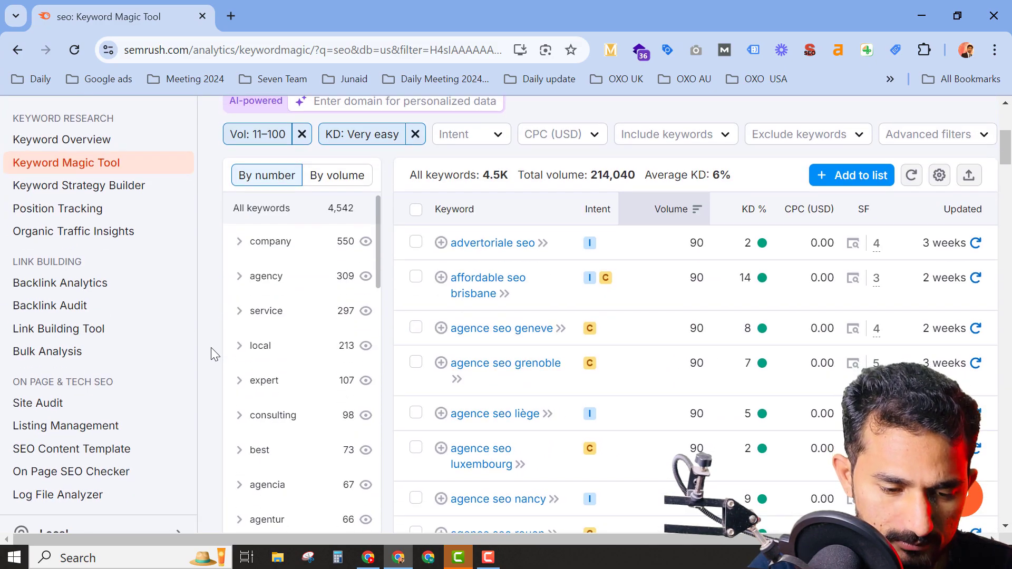
pyautogui.scroll(-1, 477, 330)
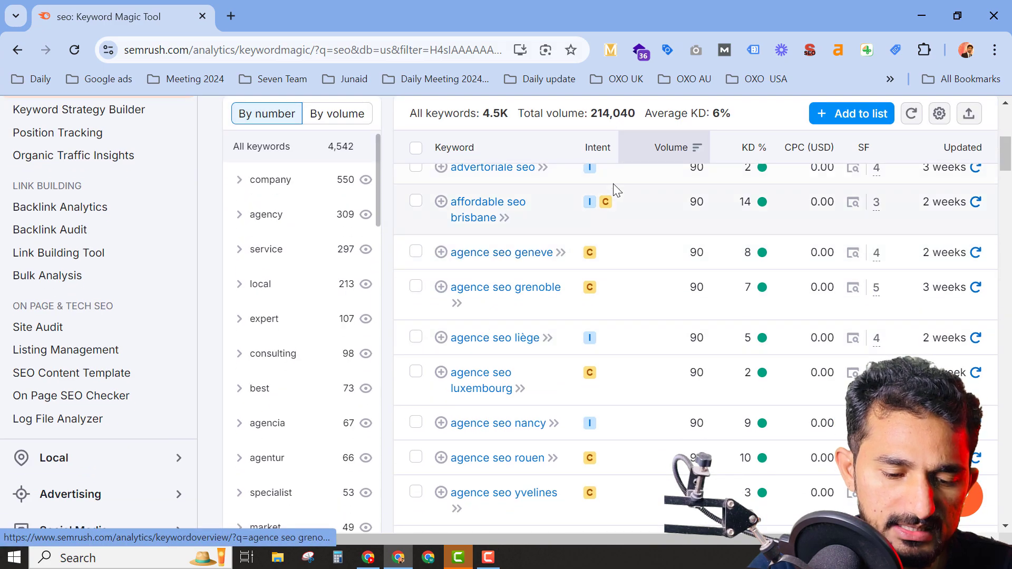
pyautogui.scroll(-3, 615, 413)
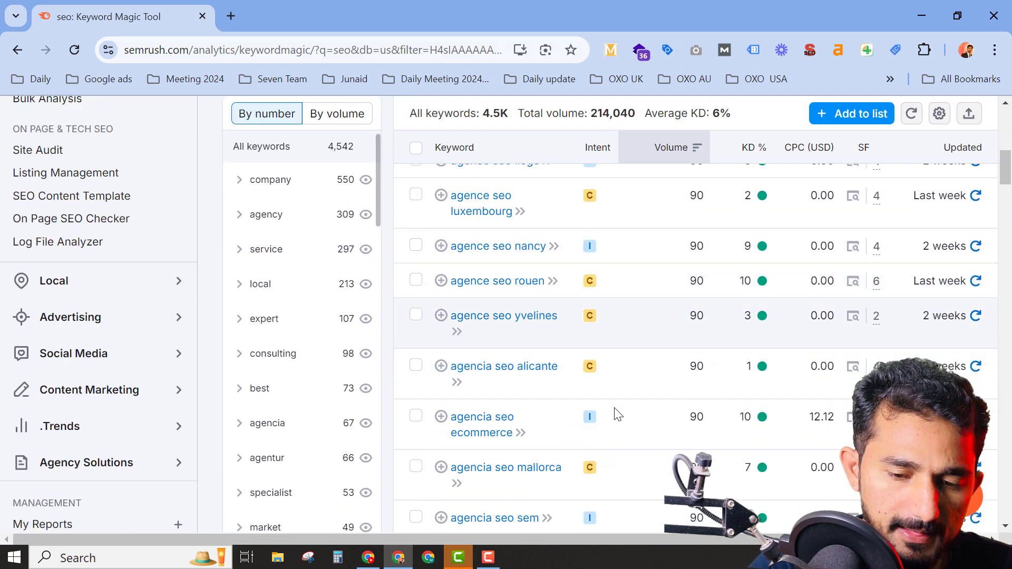
pyautogui.scroll(-2, 617, 415)
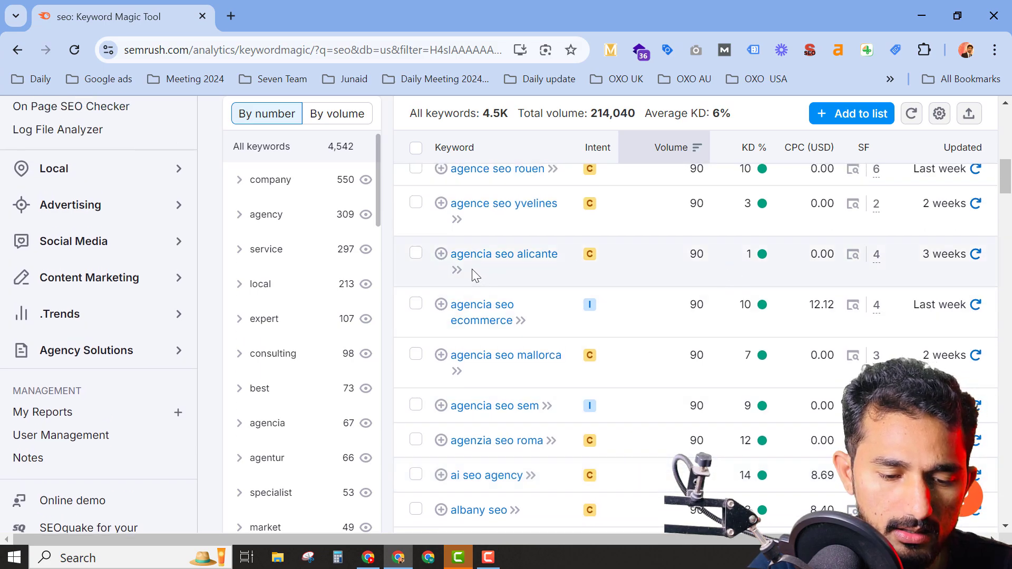
pyautogui.scroll(-3, 472, 269)
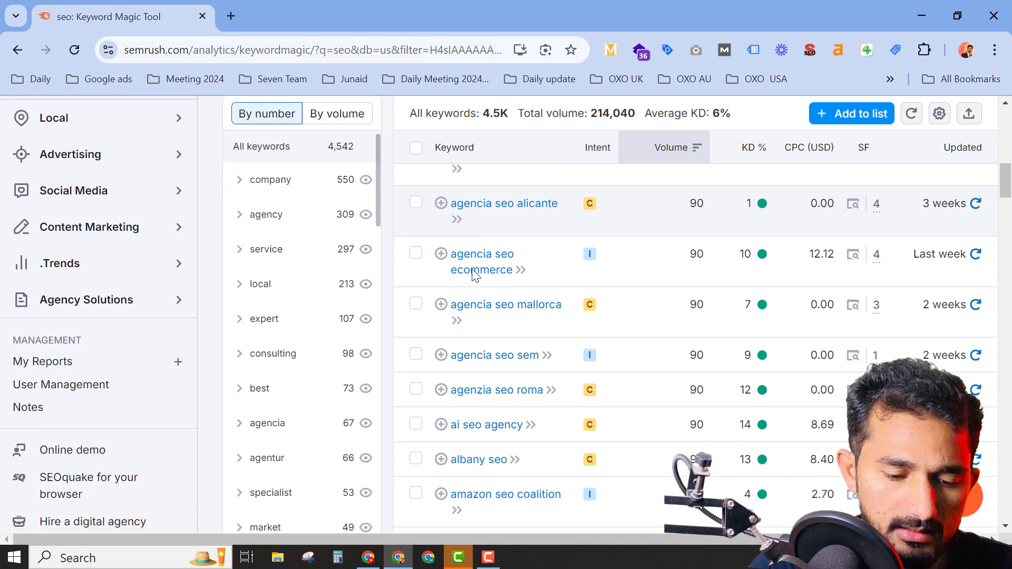
pyautogui.scroll(-7, 473, 274)
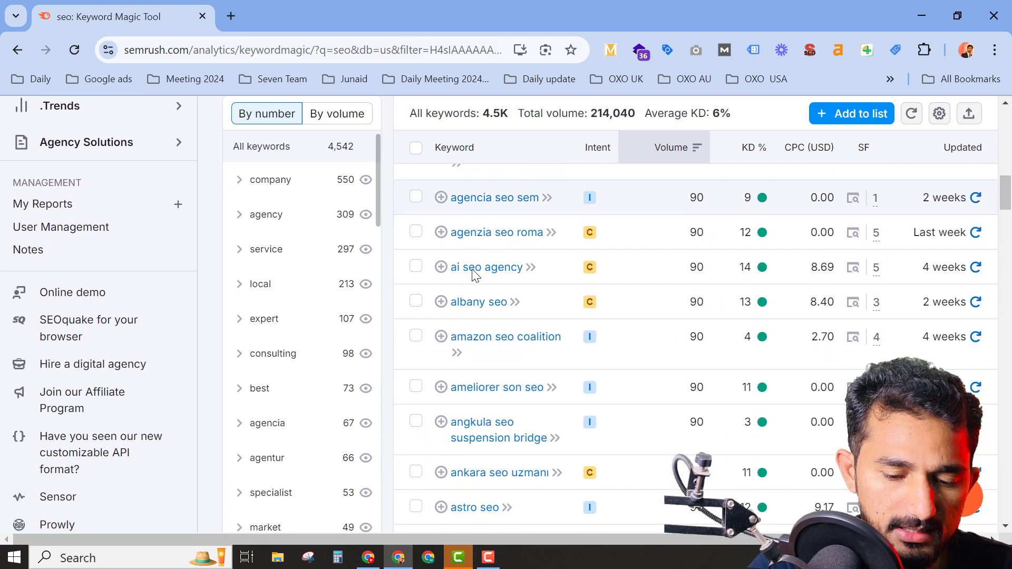